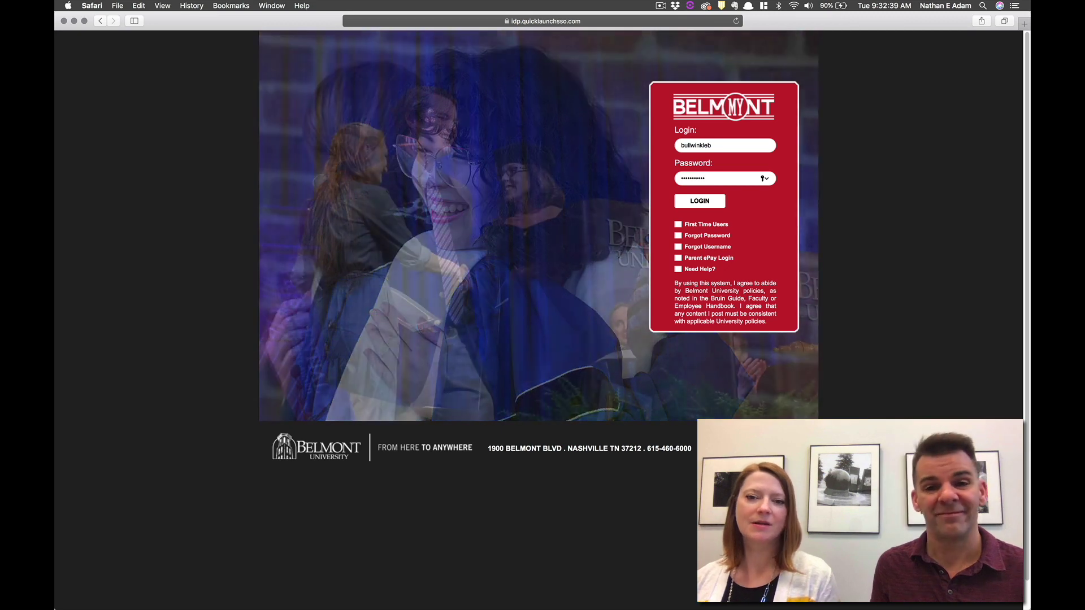
Step: Submit the pre-filled MyBelmont username and password to reach the portal home page
key("Return")
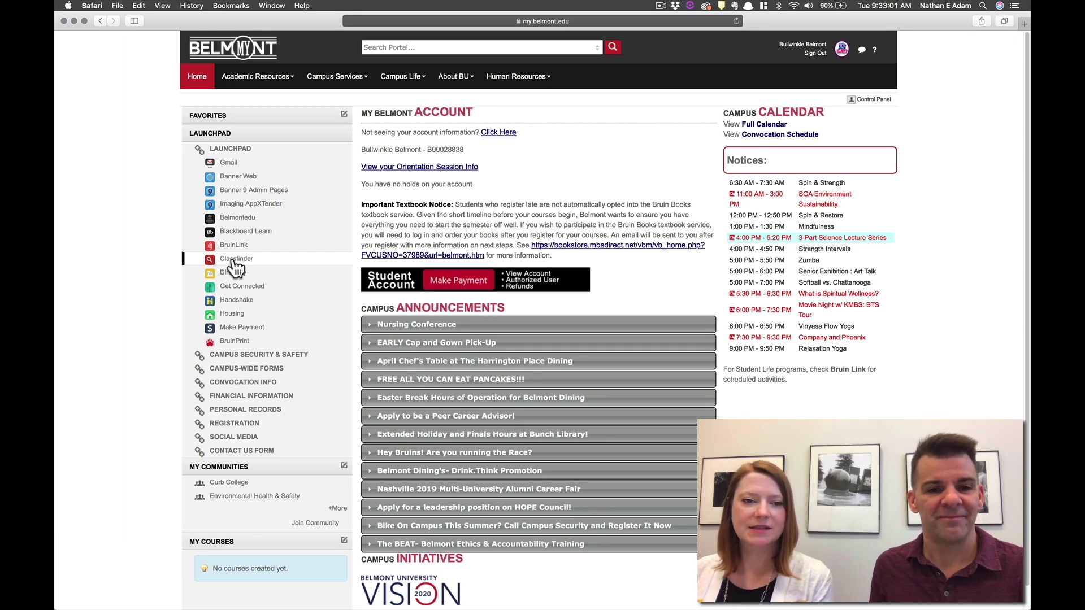
Step: Open Classfinder 2.0 in a new tab with Fall 2019 and Undergraduate as the term and class type
left_click(233, 260)
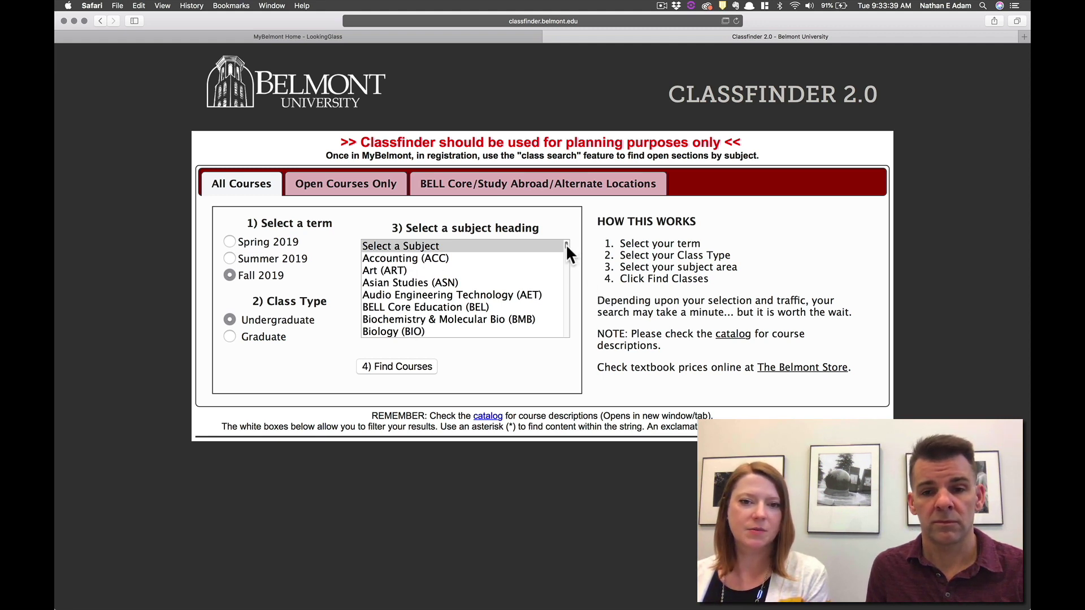
mouse_move(565, 244)
left_mouse_down()
mouse_move(564, 284)
mouse_move(565, 242)
left_mouse_up()
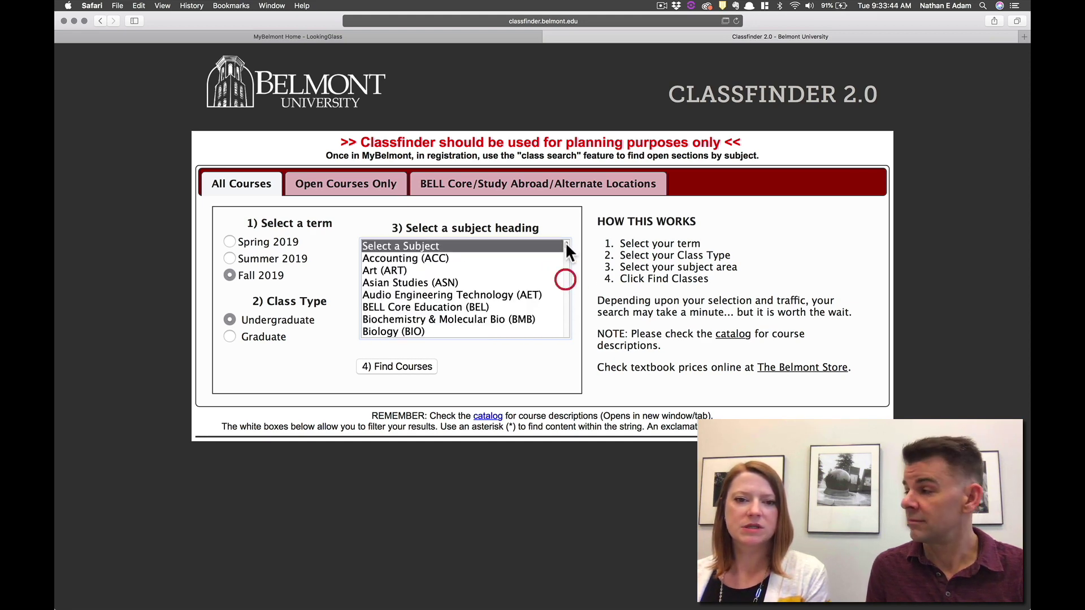
Step: Show Fall 2019 undergraduate Accounting (ACC) sections and highlight section 2420.01 in the results
left_click(430, 258)
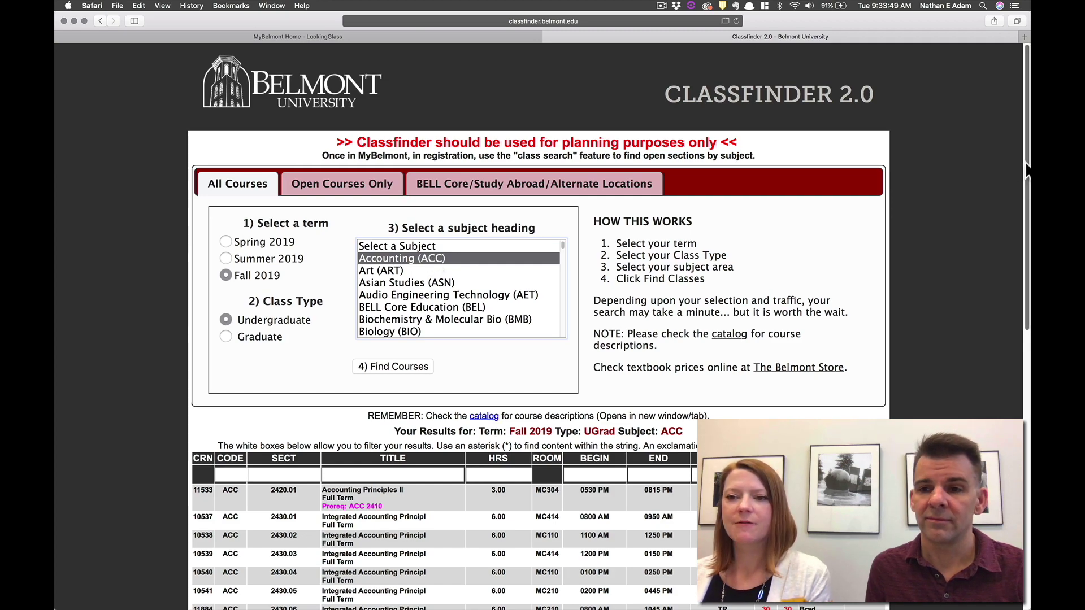
left_click_drag(1021, 164, 1016, 225)
scroll(1015, 226, "down", 5)
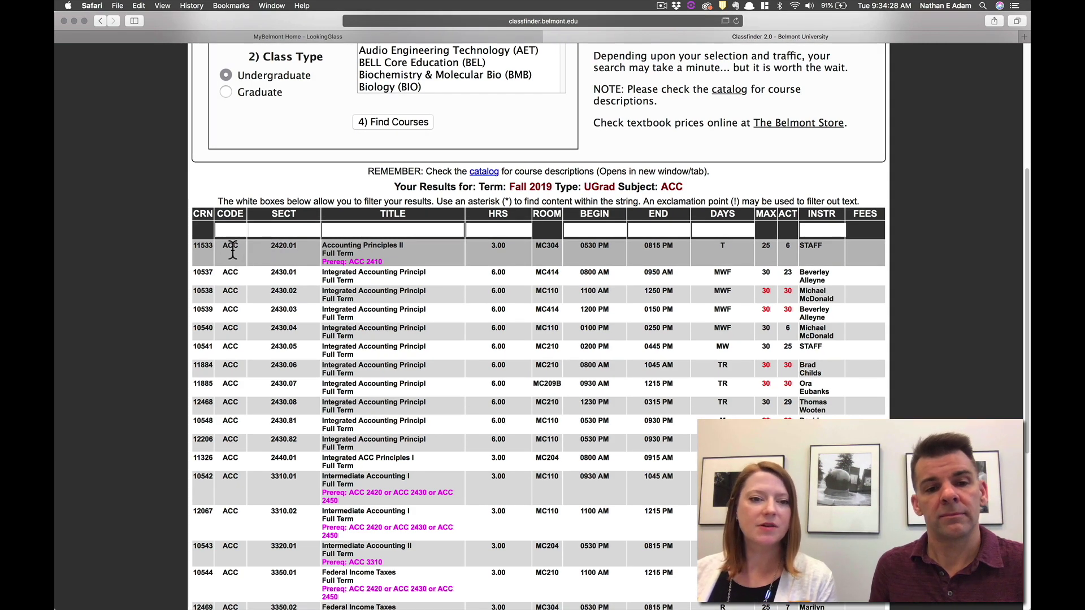
double_click(286, 247)
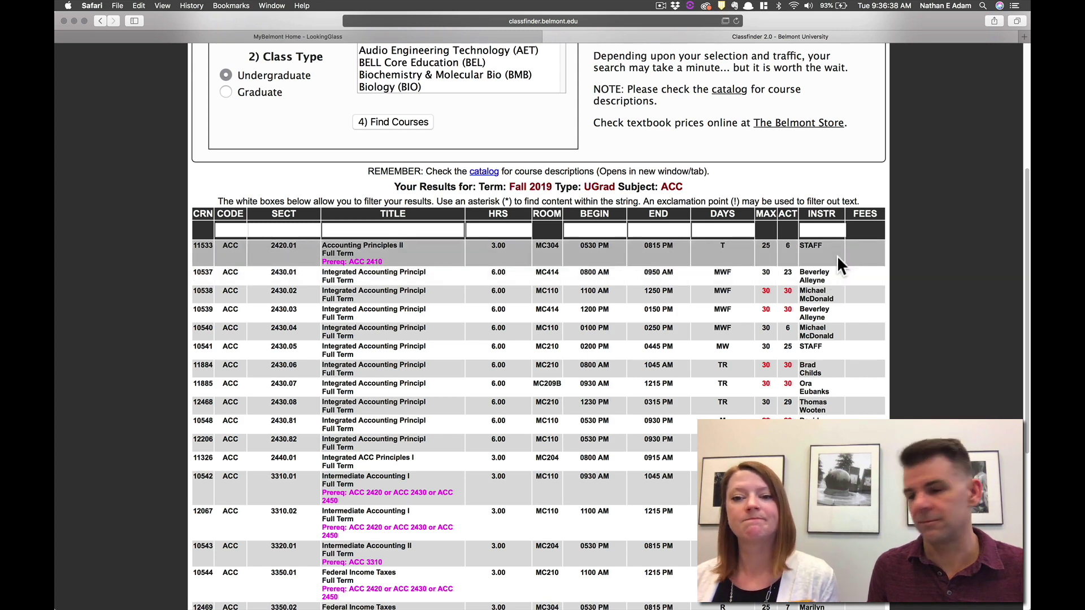
left_click(826, 229)
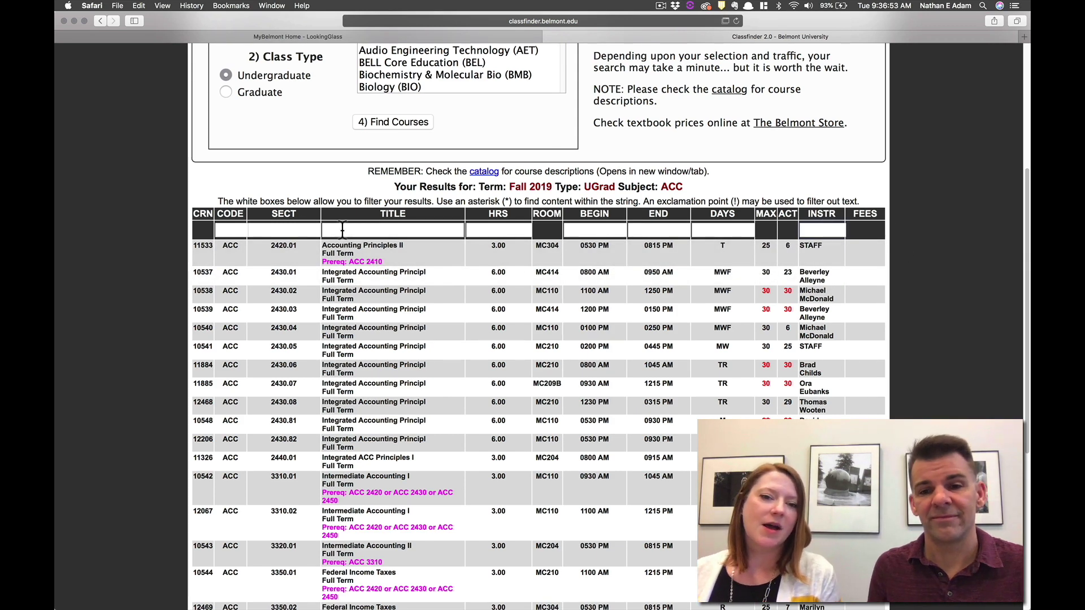
left_click(233, 228)
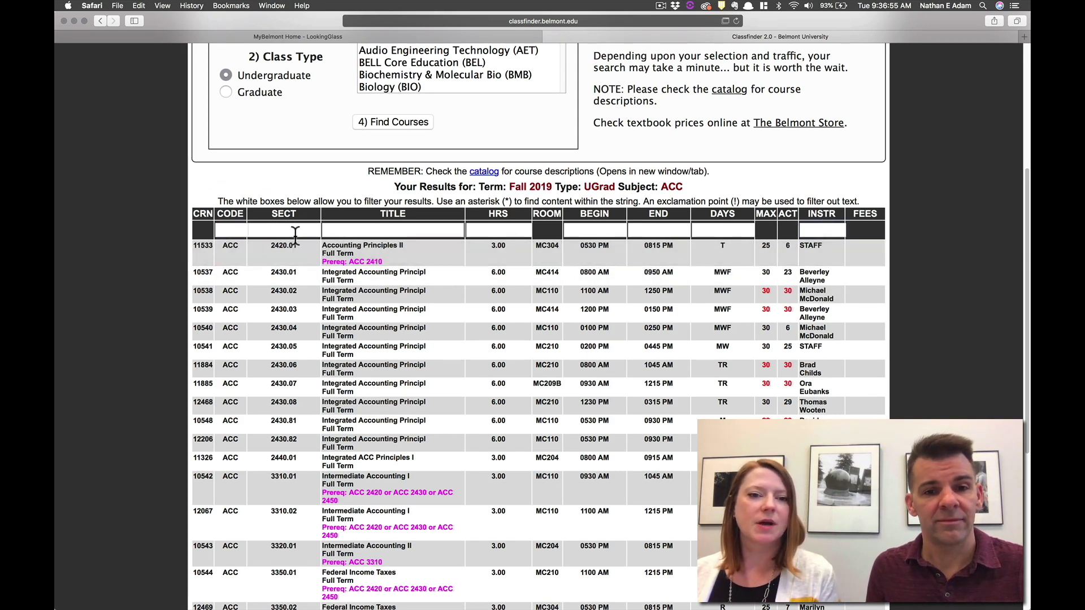
left_click(291, 228)
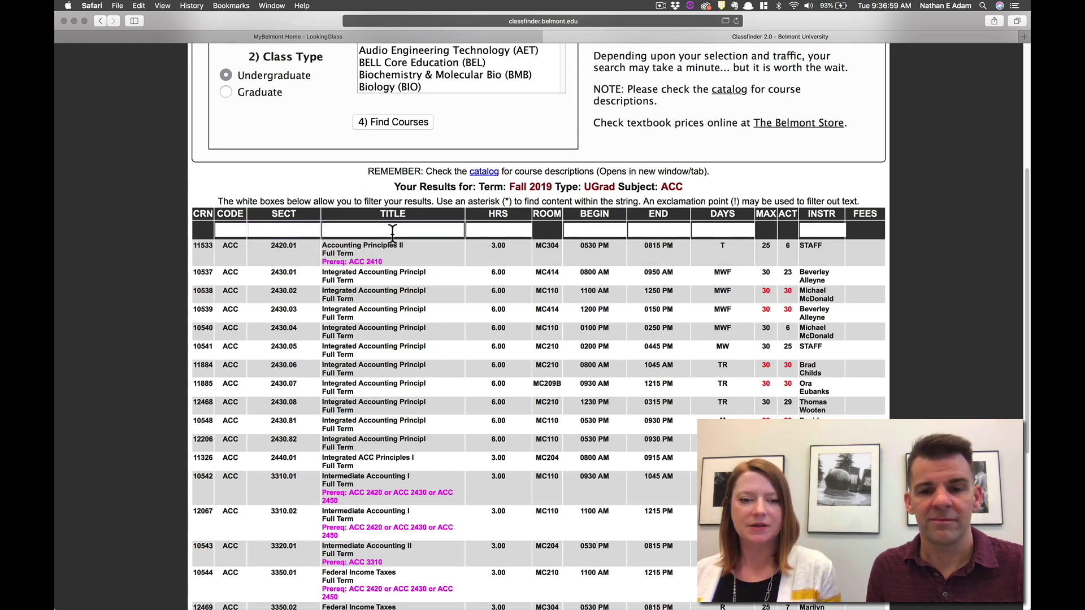
type("fed")
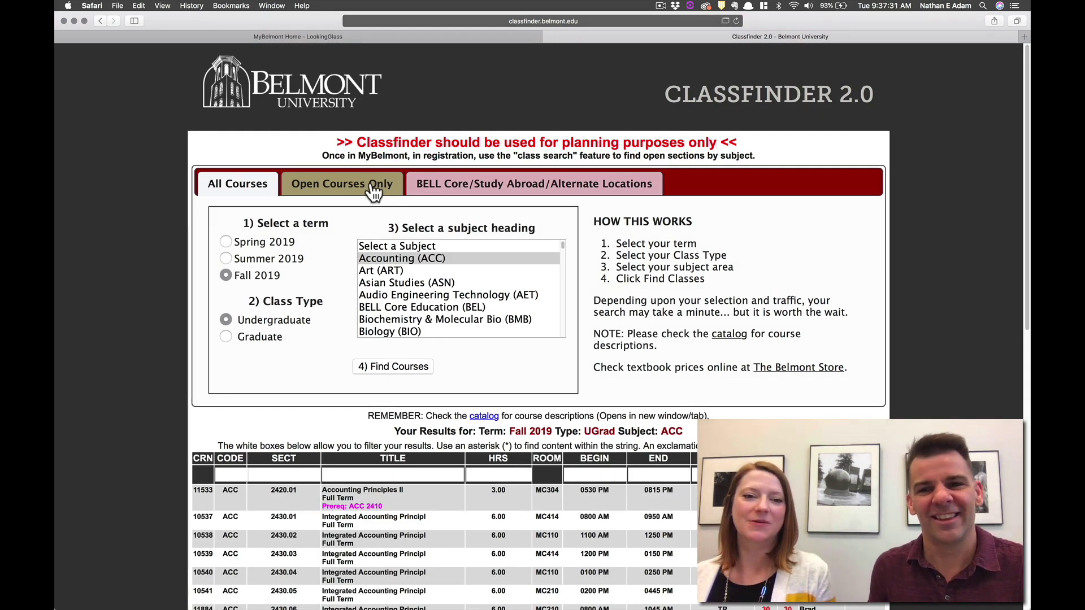
Step: On the Open Courses Only search, choose Art (ART) and set Begin Time to after 10 am
left_click(373, 190)
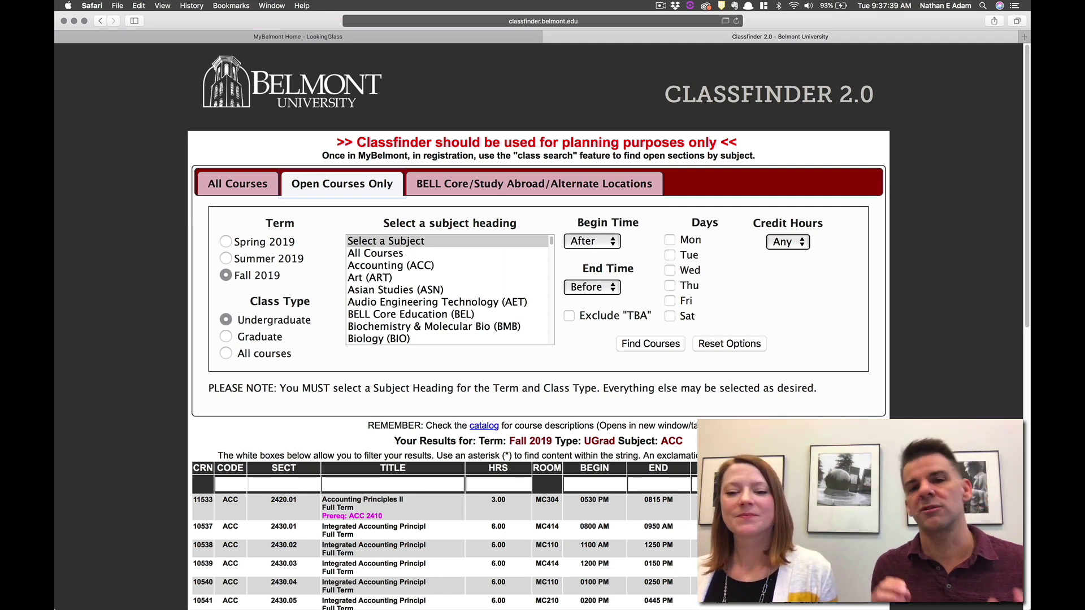
scroll(1027, 218, "down", 1)
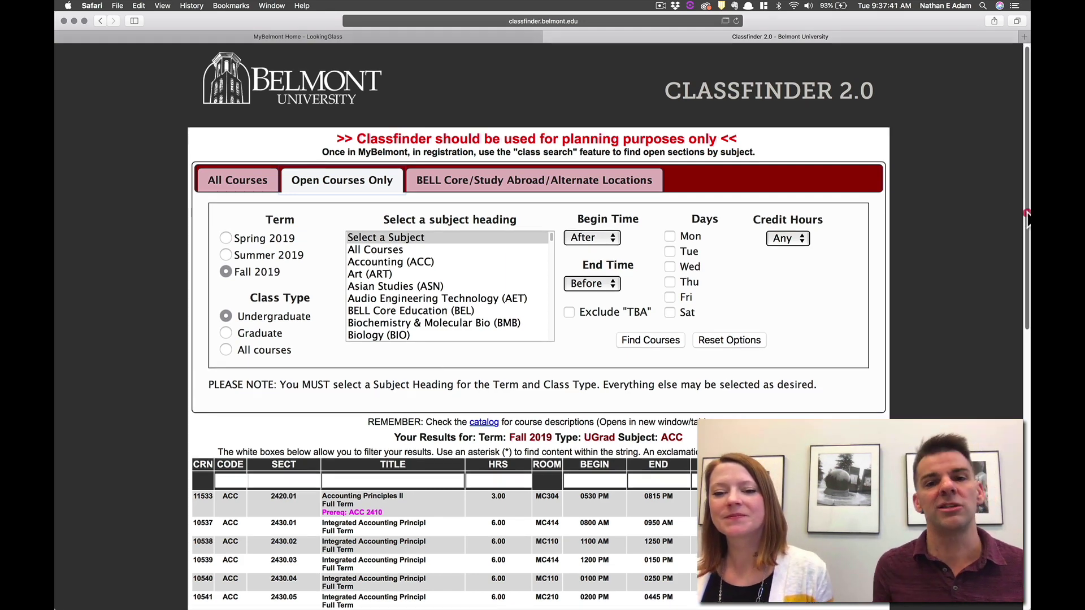
scroll(1027, 218, "down", 5)
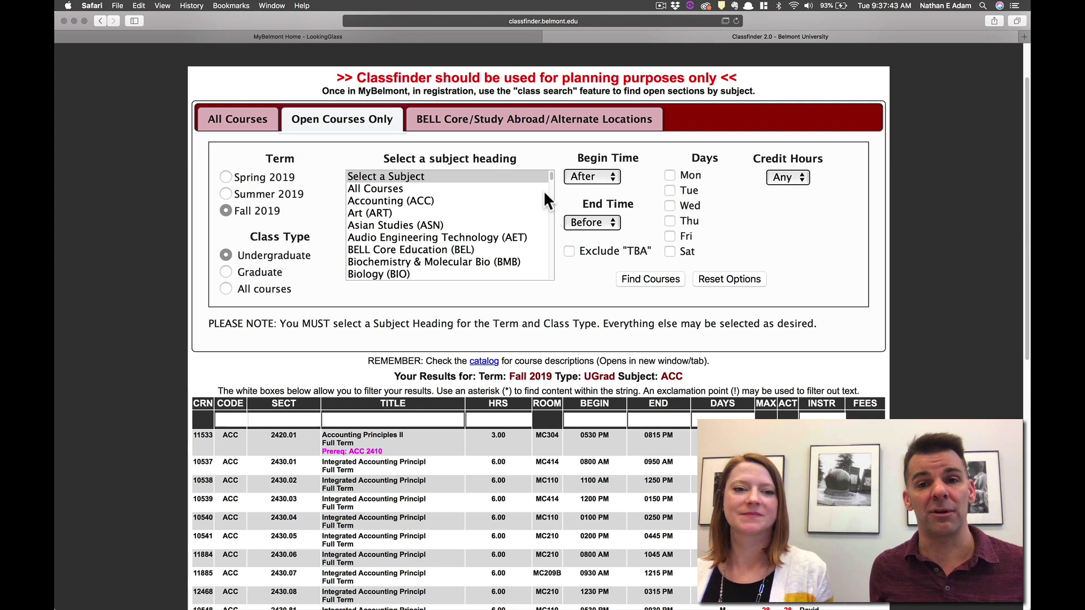
left_click(378, 211)
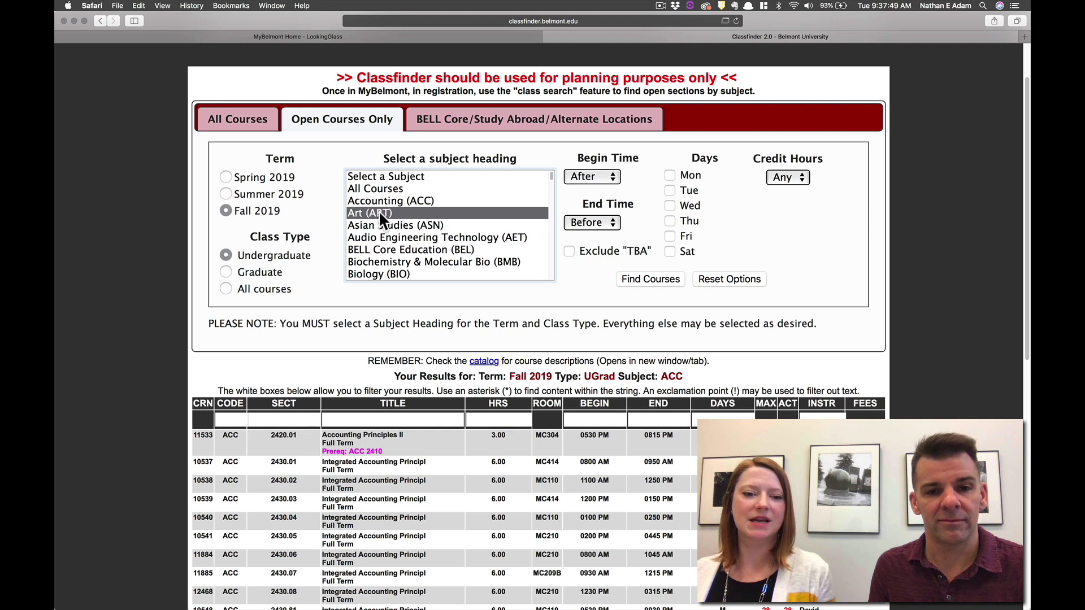
left_click(614, 176)
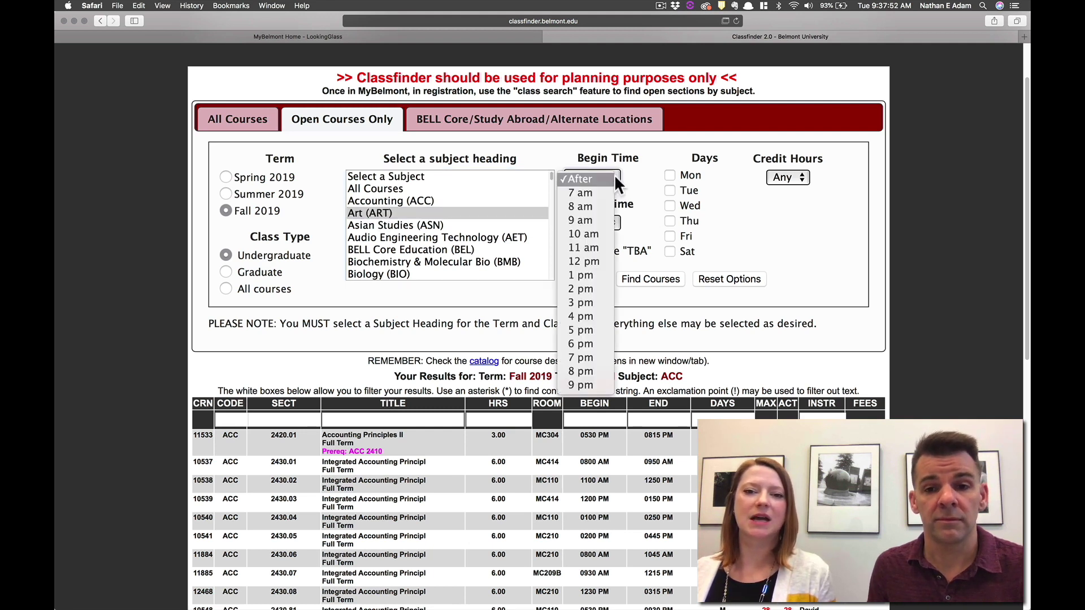
left_click(596, 232)
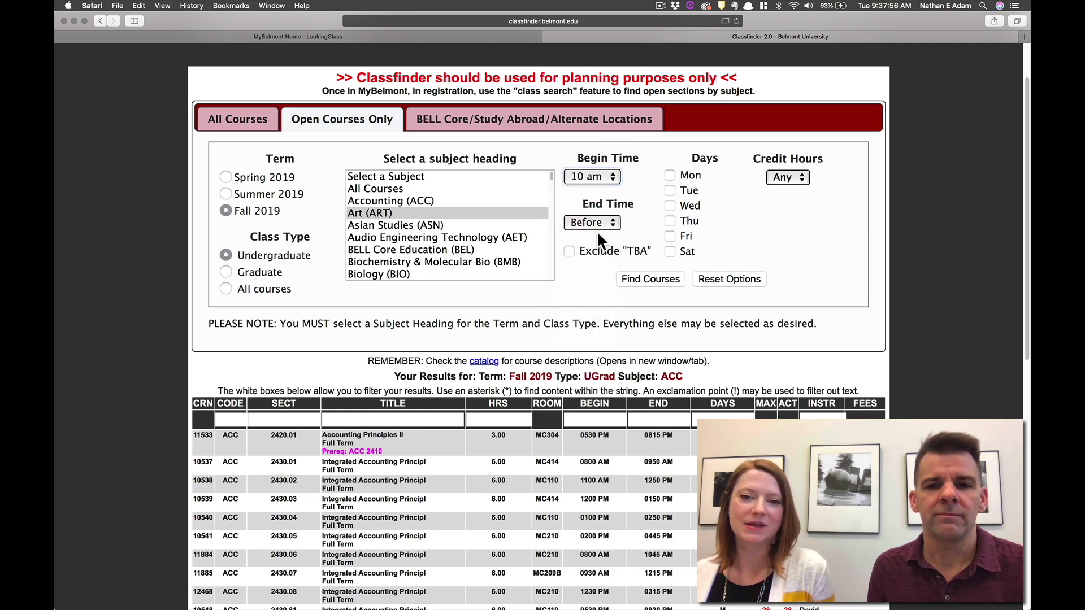
Step: Limit the meeting days to Tuesday and Thursday only
left_click(670, 175)
left_click(670, 206)
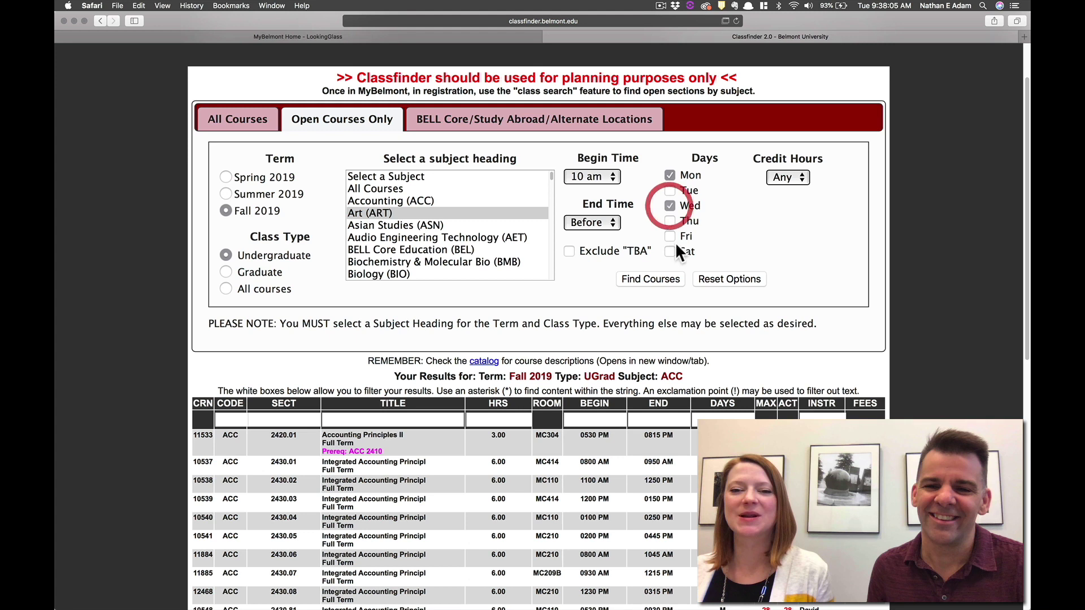
left_click(671, 236)
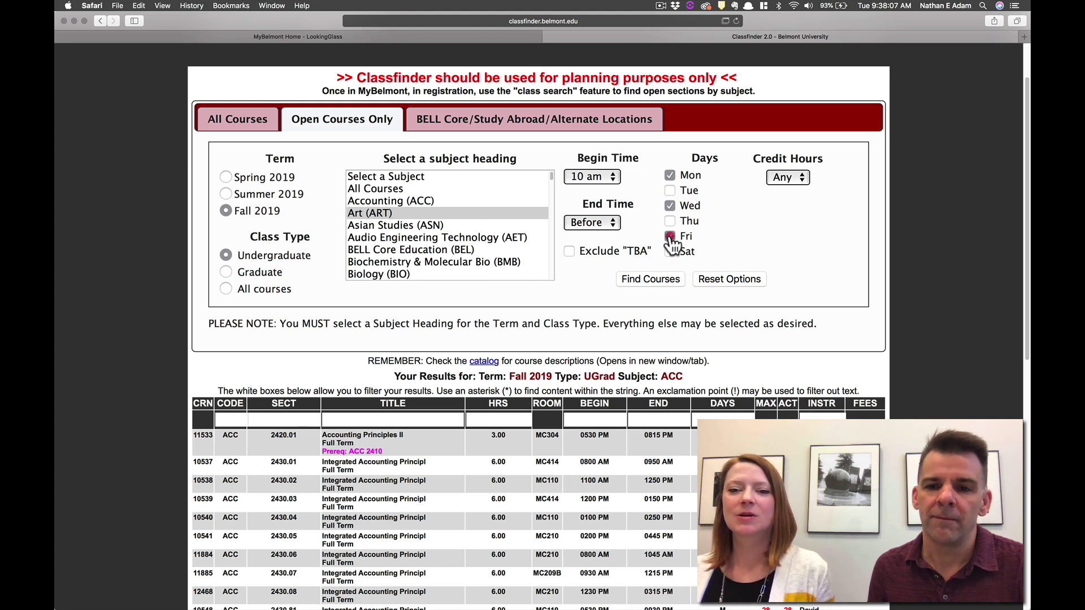
left_click(669, 236)
left_click(669, 206)
left_click(670, 175)
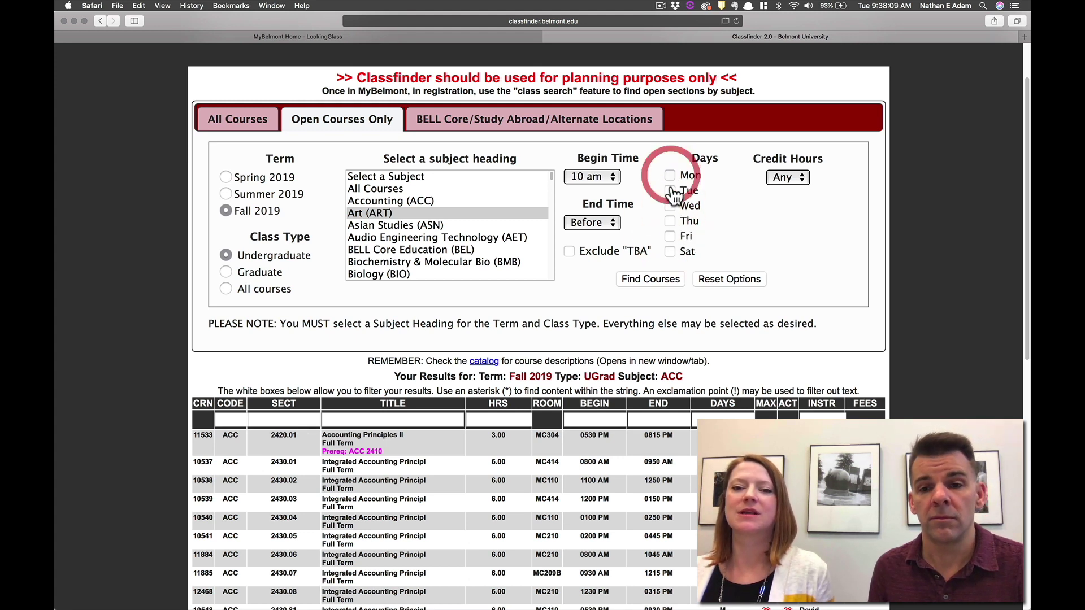
left_click(669, 190)
left_click(669, 221)
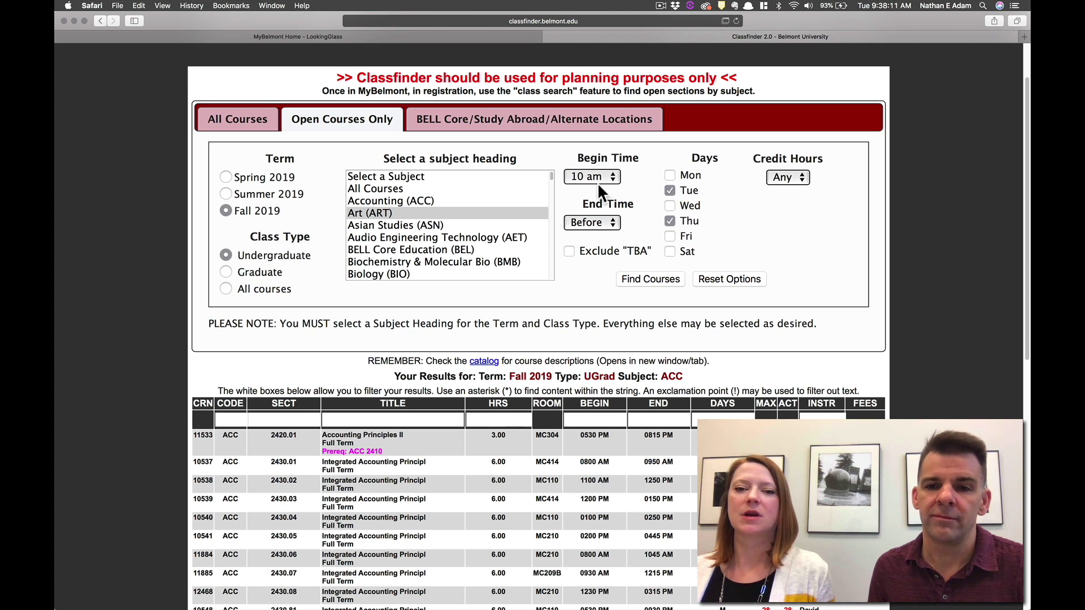
Step: Keep Credit Hours at Any and run the search for open Art courses
left_click(781, 181)
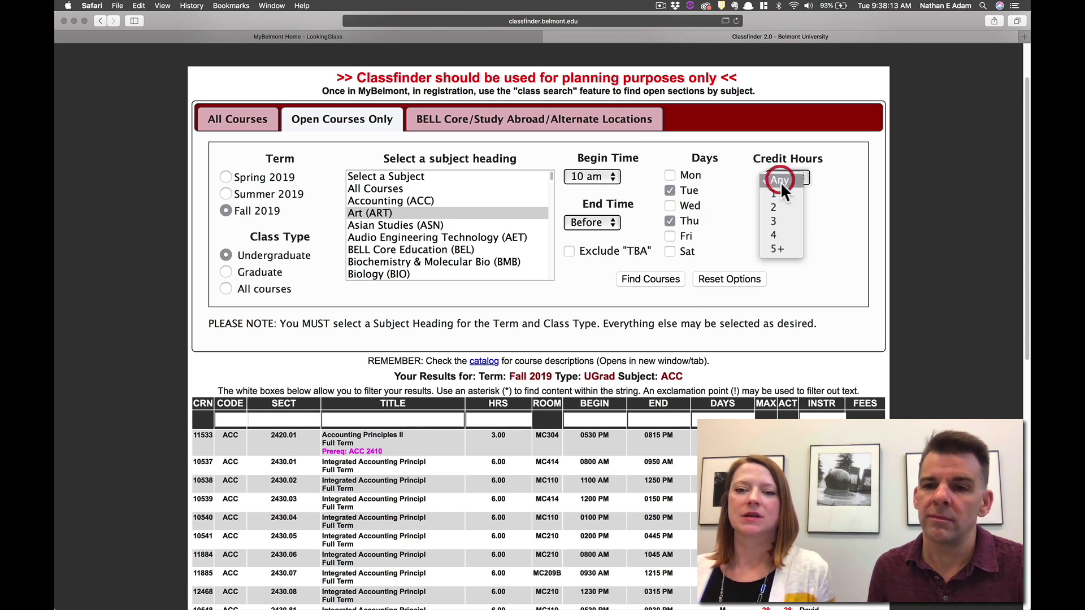
left_click(778, 178)
left_click(658, 281)
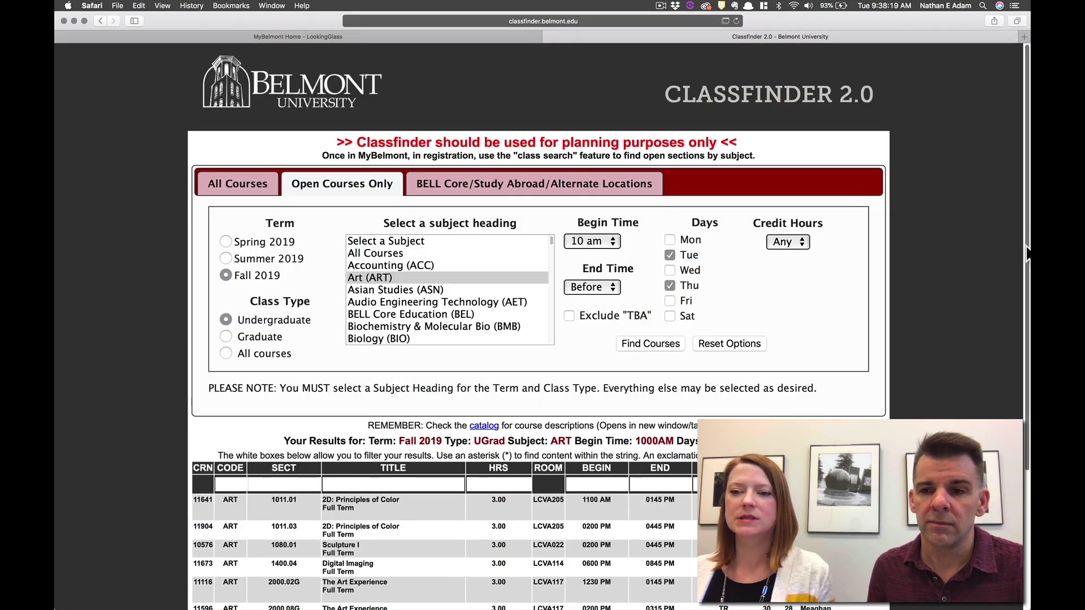
scroll(1014, 272, "down", 3)
scroll(1013, 305, "down", 5)
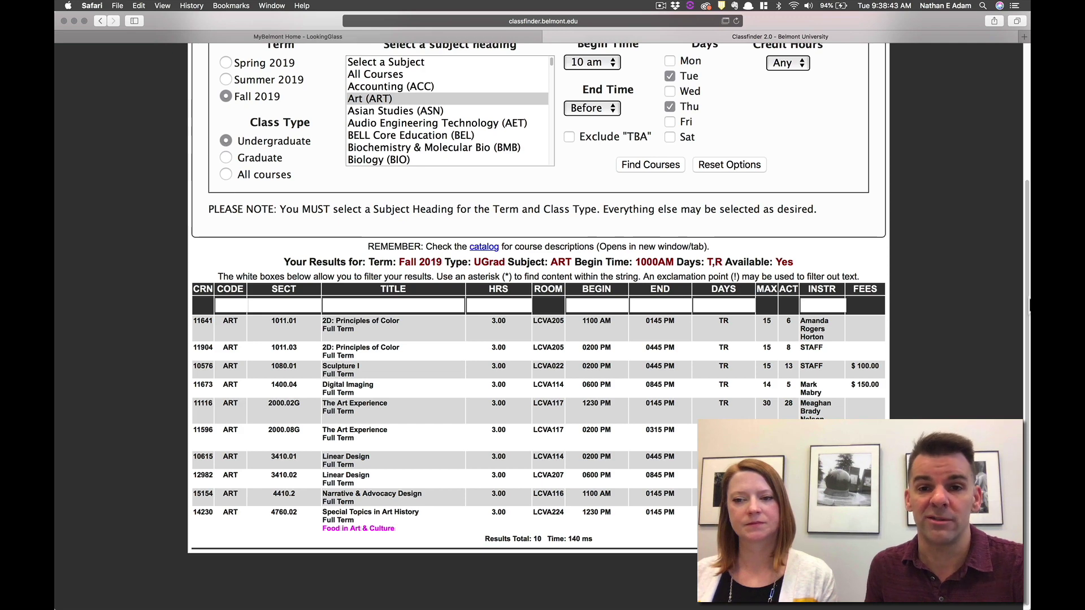
scroll(1027, 303, "up", 4)
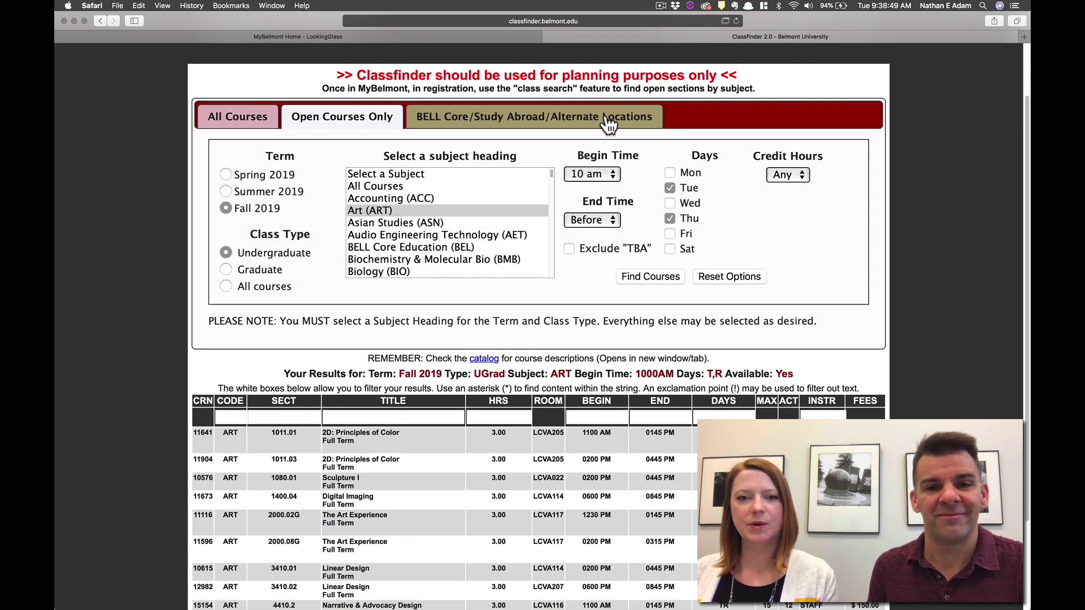
Step: In the BELL Core/Study Abroad/Alternate Locations finder, list the First-Year Seminar (BEL 1015) sections
left_click(606, 118)
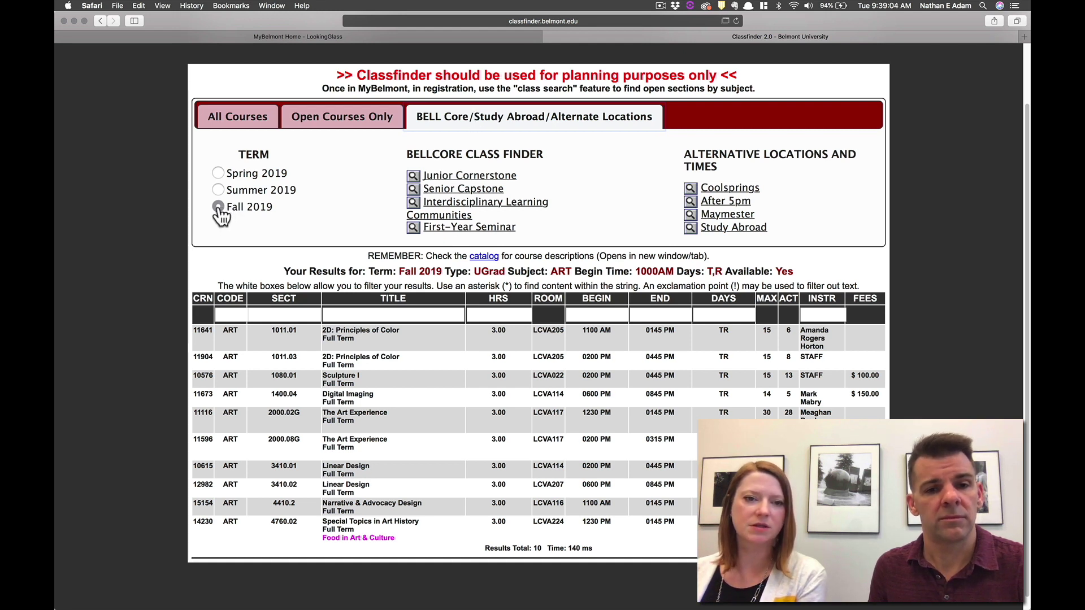
left_click(467, 228)
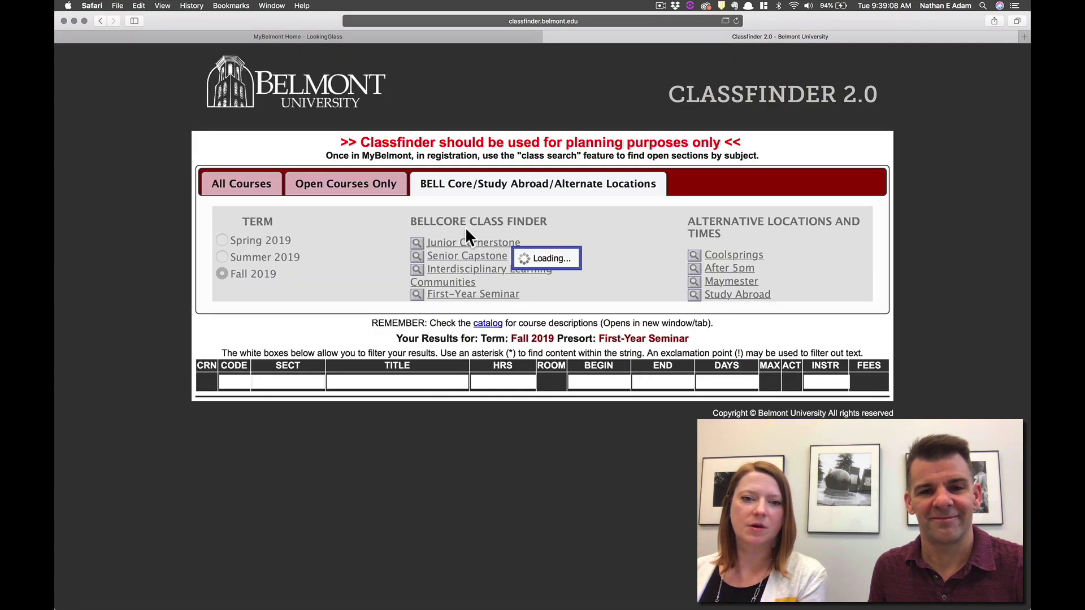
left_click_drag(1027, 154, 1027, 204)
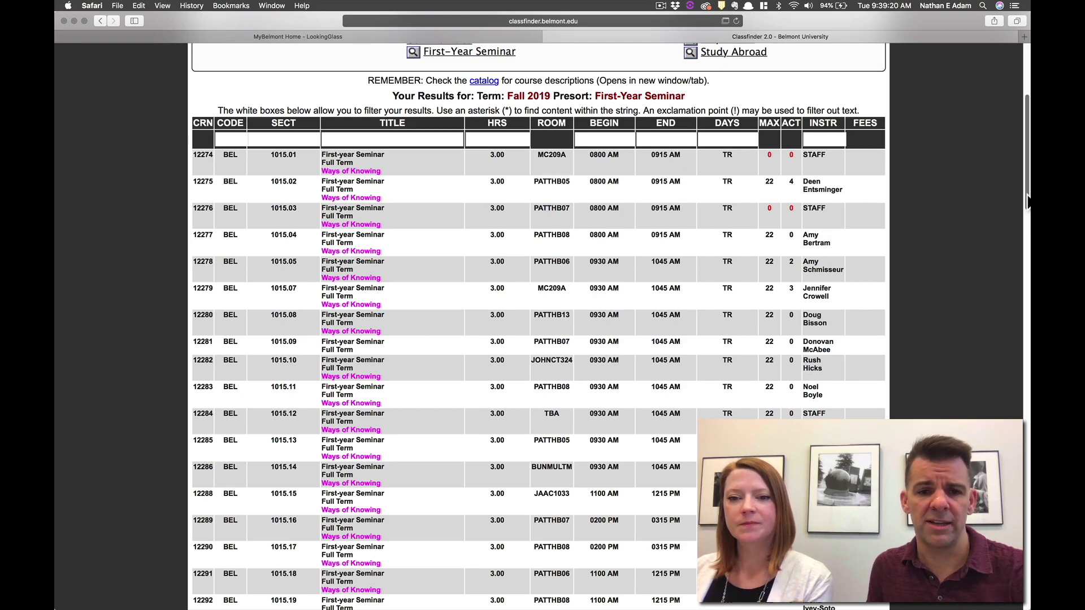
Step: Show the Study Abroad listings, then switch to Open Courses Only and back to BELL Core
left_click_drag(1027, 201, 1025, 306)
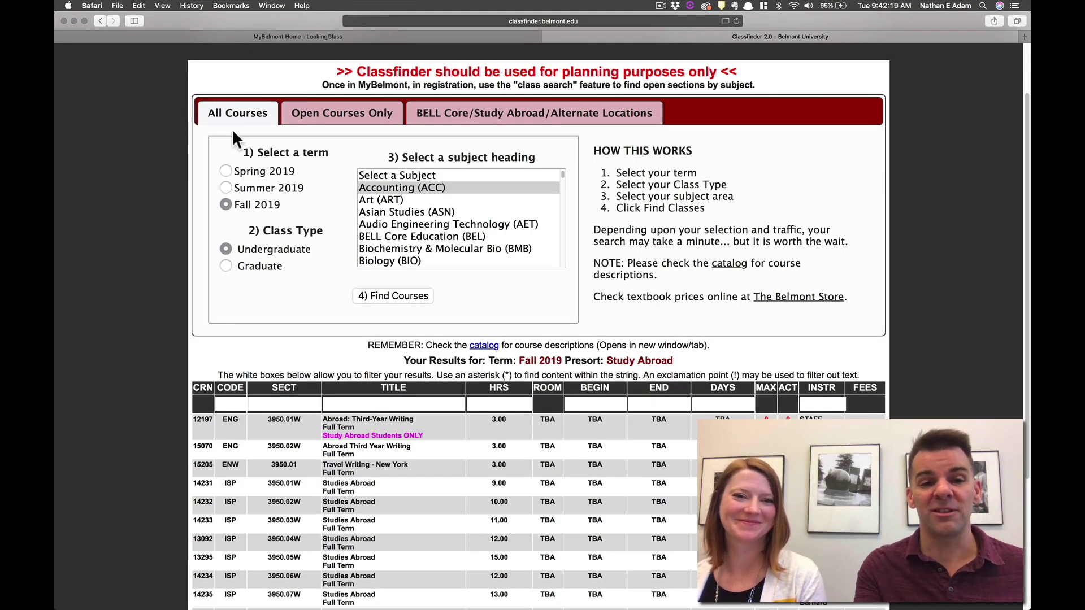
left_click(300, 112)
left_click(469, 113)
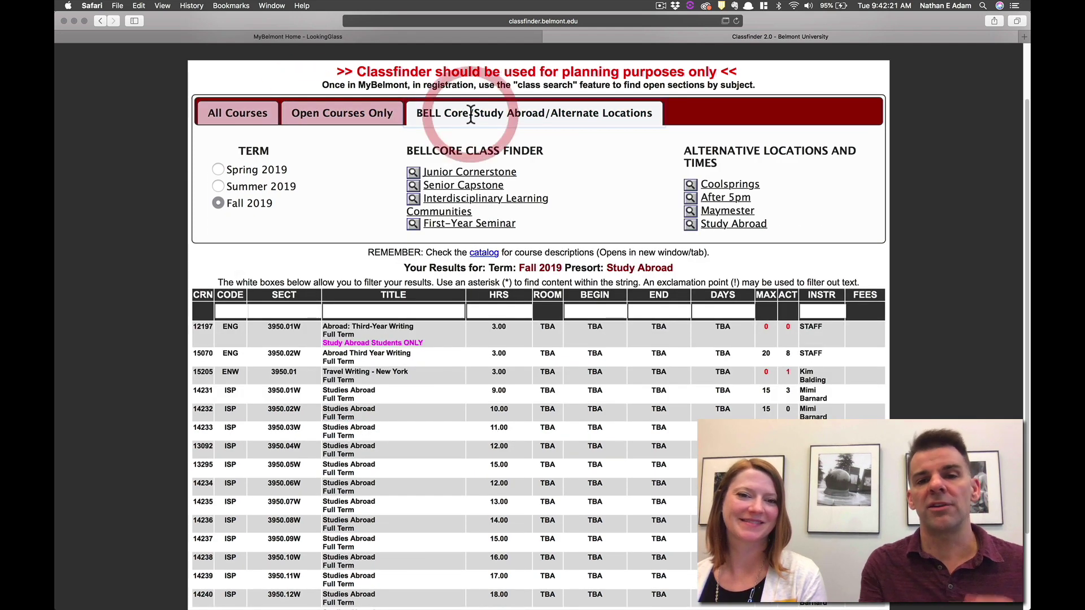